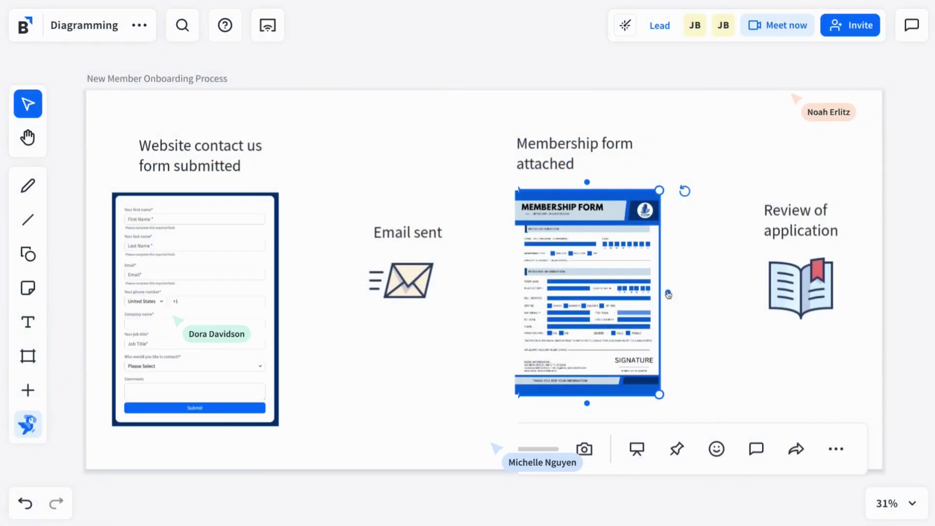
Draw connector arrows from the contact form to the Email sent envelope, then on to the membership form
left_click(253, 350)
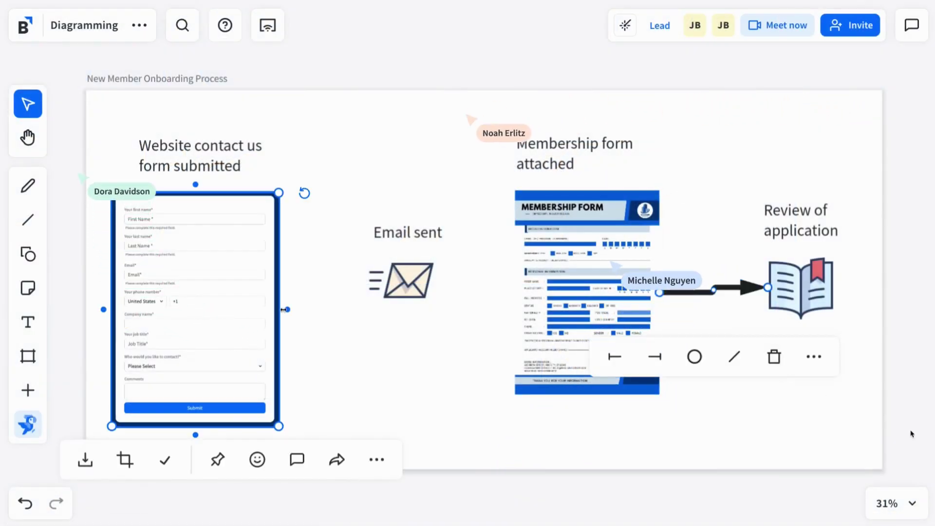
left_click_drag(288, 310, 453, 305)
left_click(437, 294)
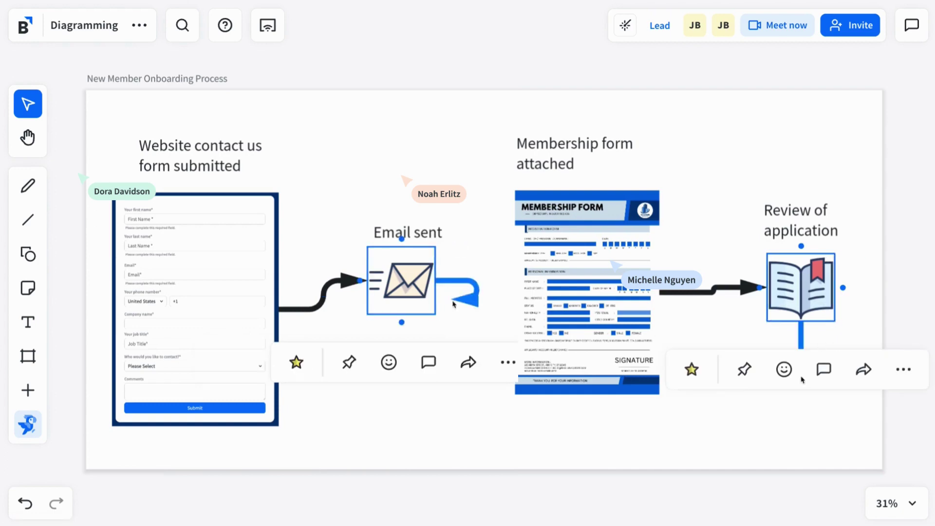
left_click_drag(510, 311, 514, 293)
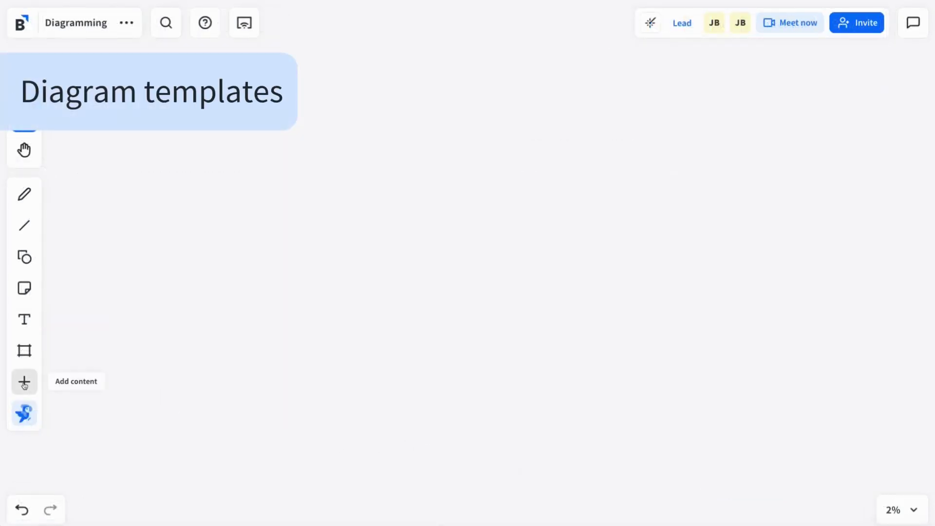
Browse the Diagramming category in the template gallery from Add content
left_click(24, 383)
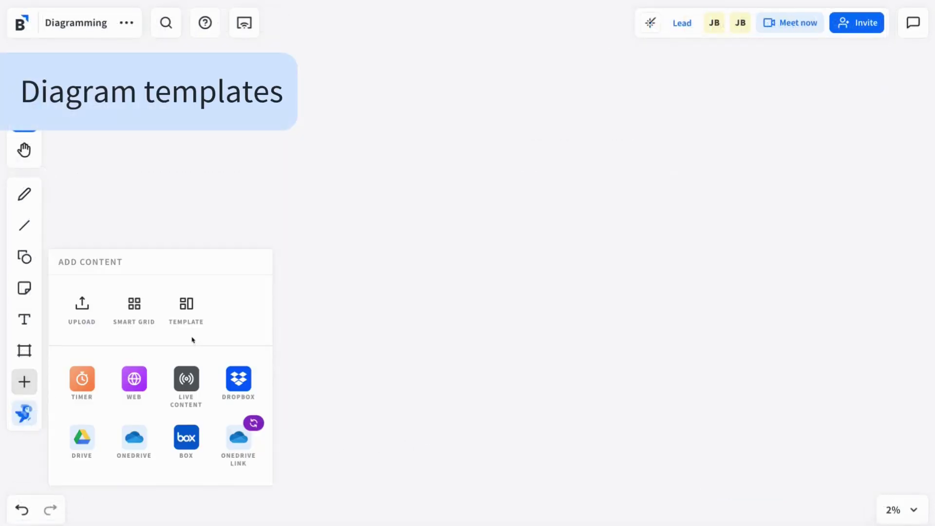
left_click(190, 305)
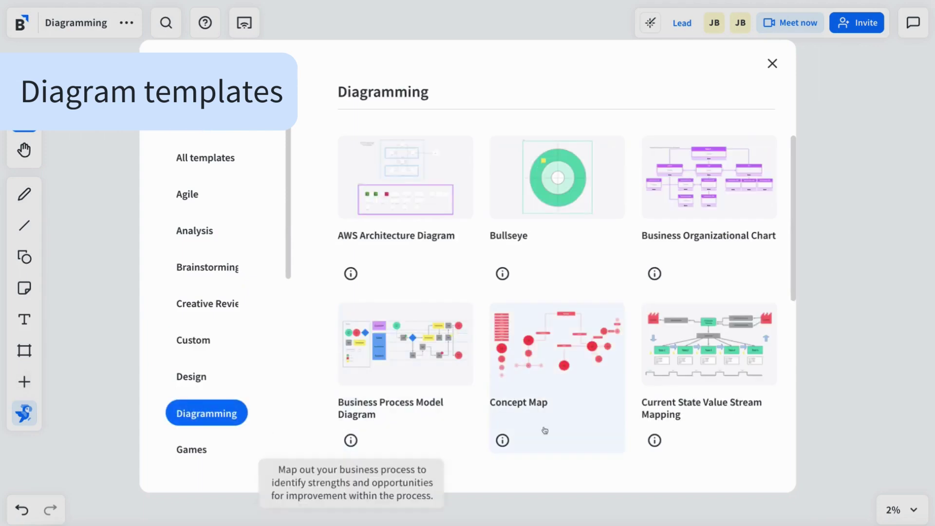
scroll(639, 438, "down", 2)
scroll(641, 437, "down", 5)
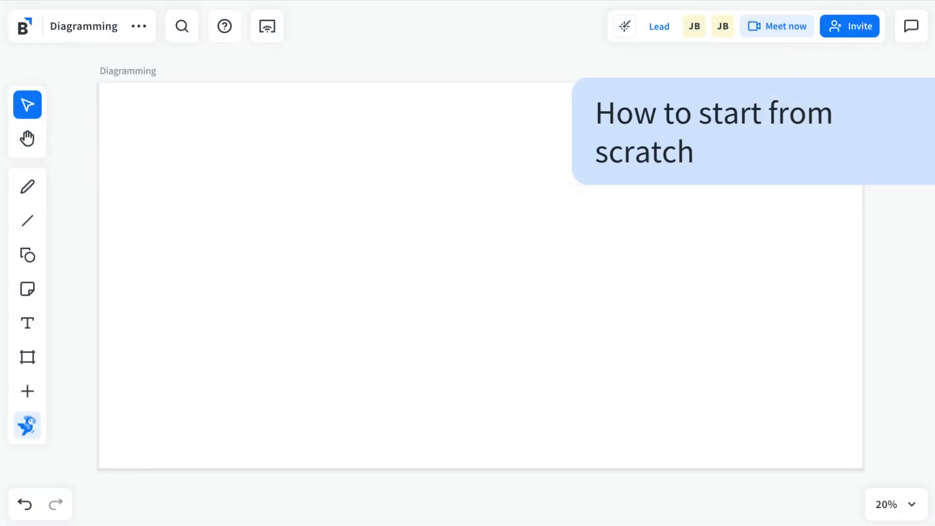
Place a circle shape on the canvas and label it 'Start'
left_click(27, 254)
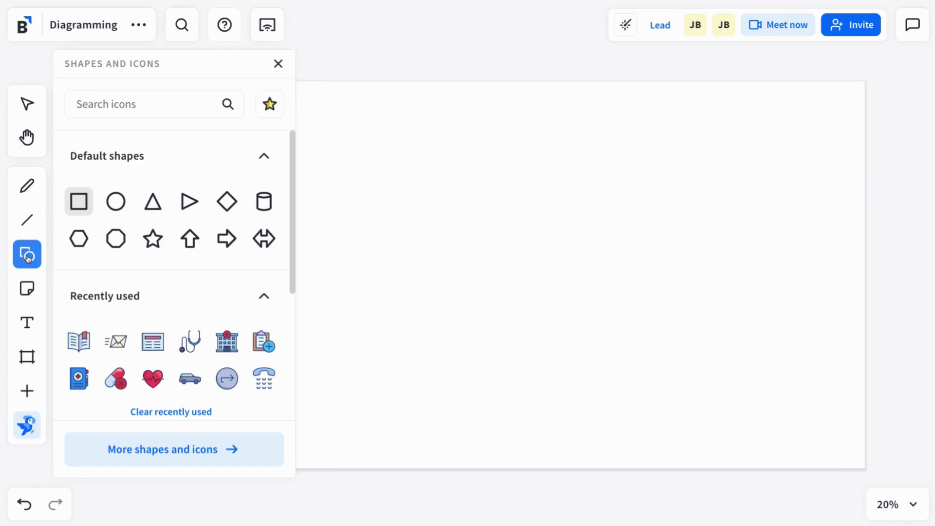
left_click(318, 184)
double_click(362, 237)
type("Sta")
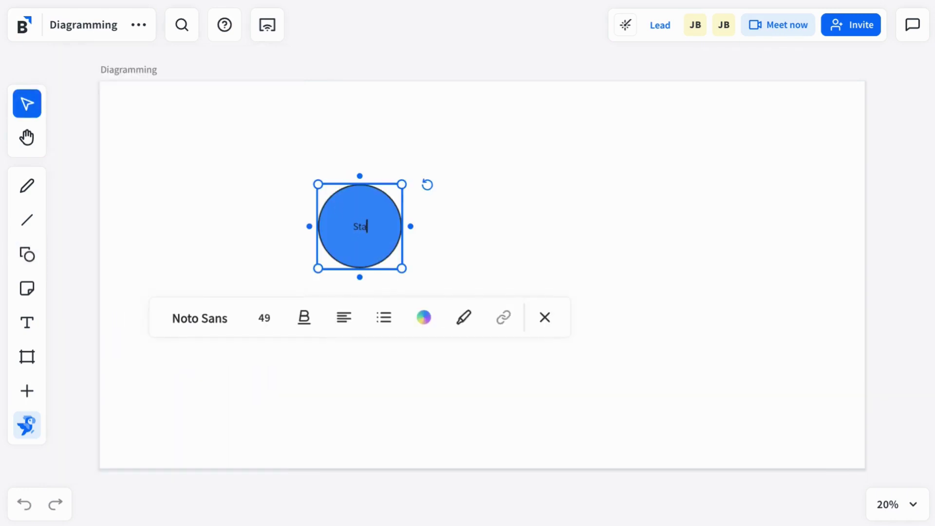
type("rt")
key("Escape")
Create a connected copy of the circle, relabel it 'Next Step' and change it to a square
left_click(411, 226)
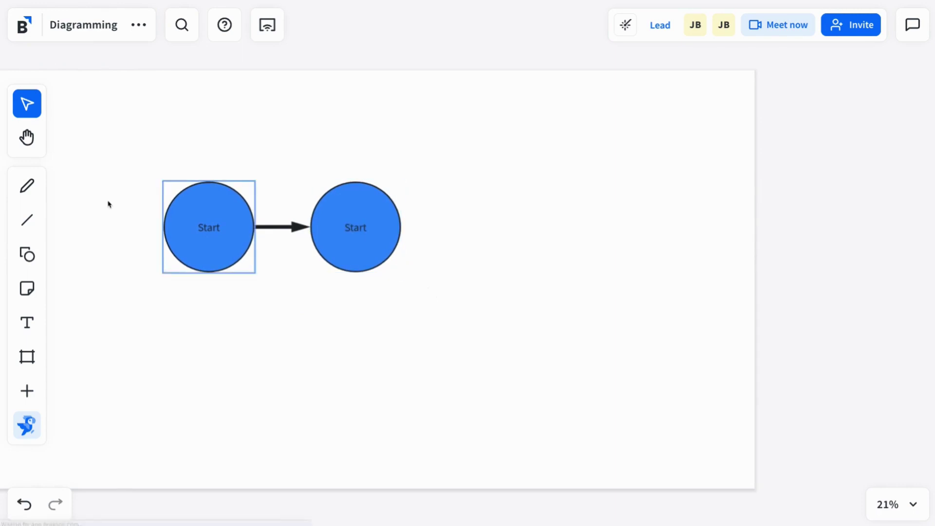
scroll(108, 204, "up", 2)
left_click(400, 266)
double_click(452, 239)
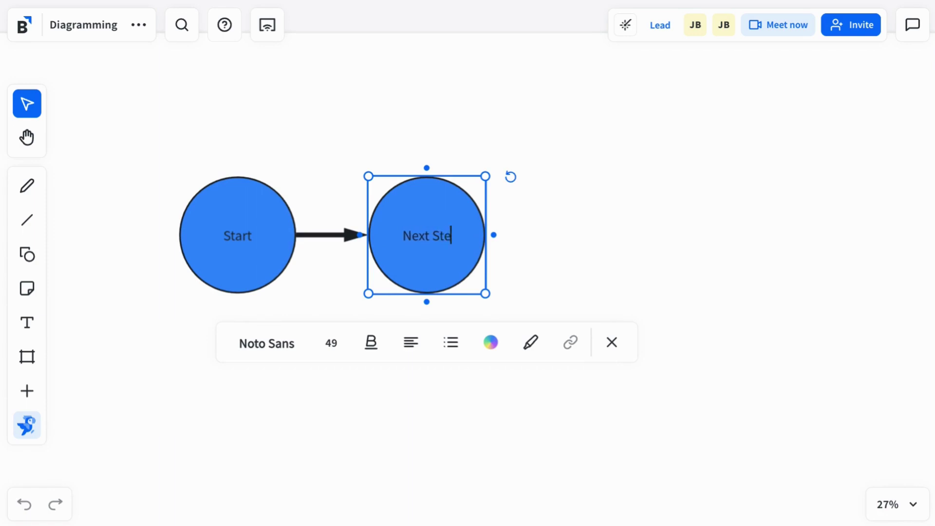
left_click(627, 292)
left_click(448, 242)
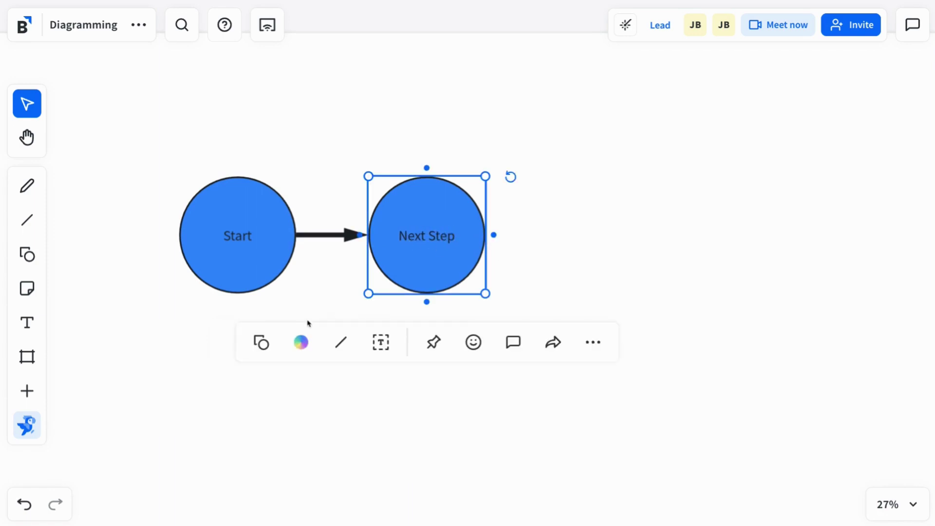
left_click(261, 343)
left_click(221, 231)
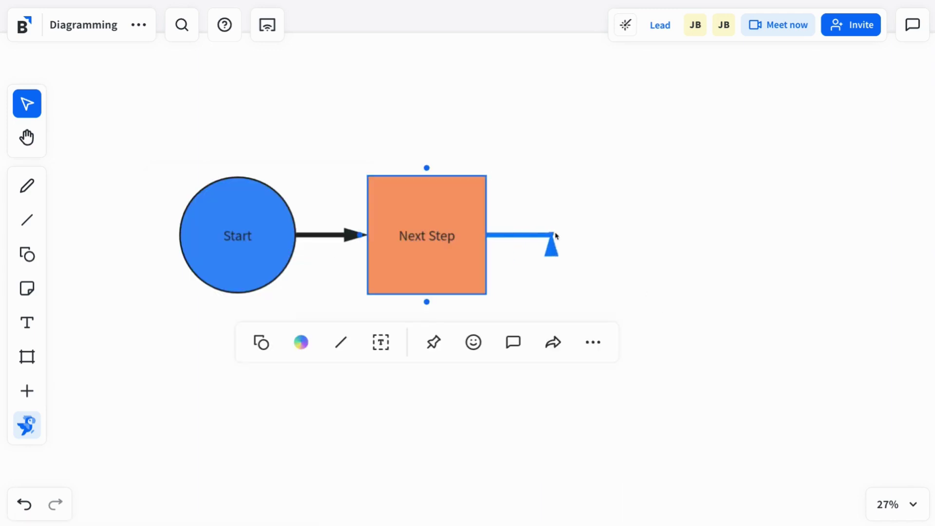
Quick-connect a second square to Next Step, move it down-right and reroute the connector into its side
left_click(666, 192)
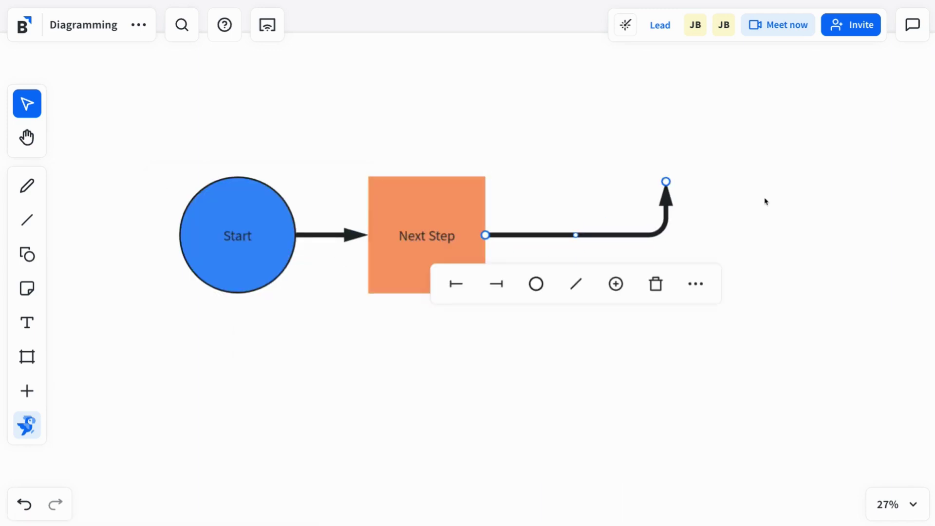
left_click(616, 286)
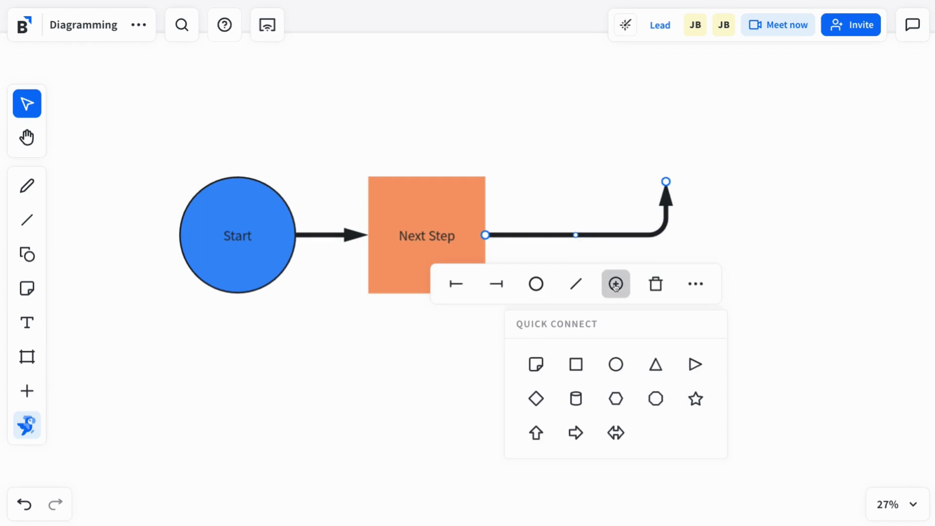
left_click(568, 368)
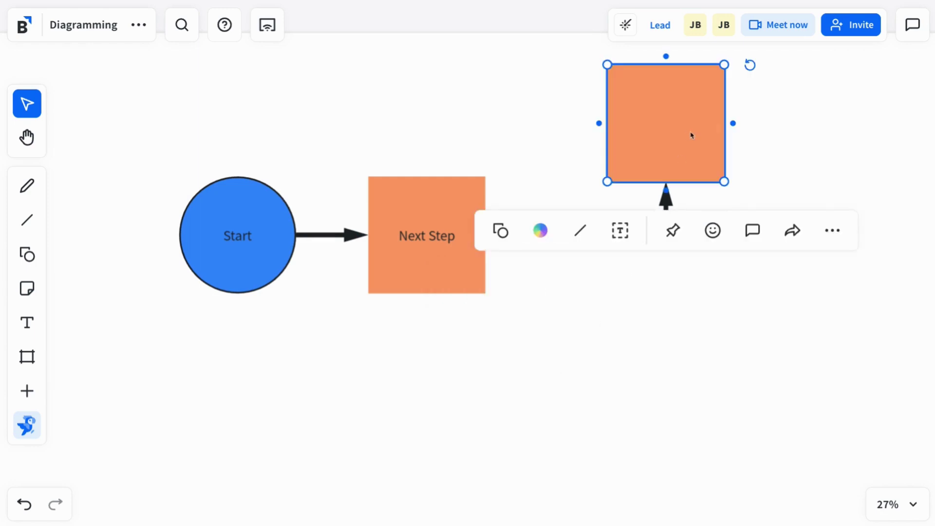
left_click_drag(692, 136, 723, 258)
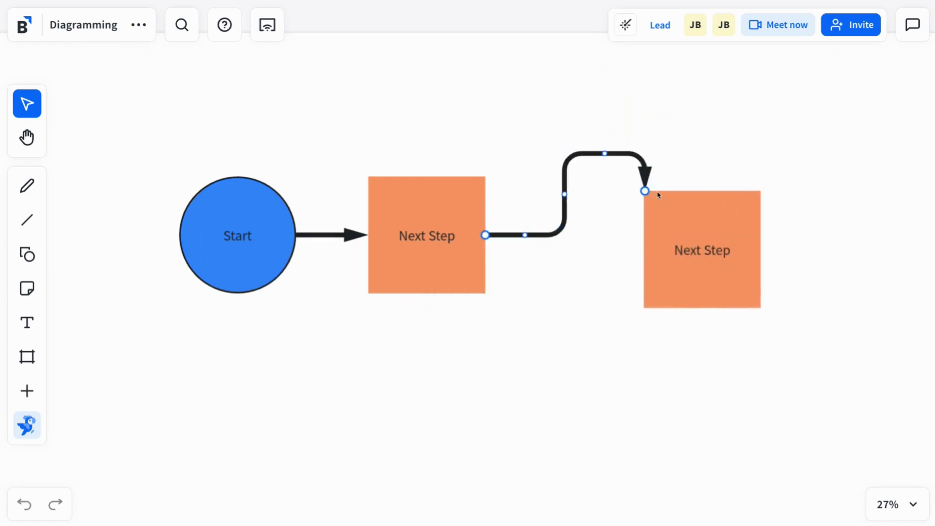
left_click_drag(702, 190, 644, 250)
Give the connector an arrowhead end style and a pink colour
scroll(604, 253, "up", 1)
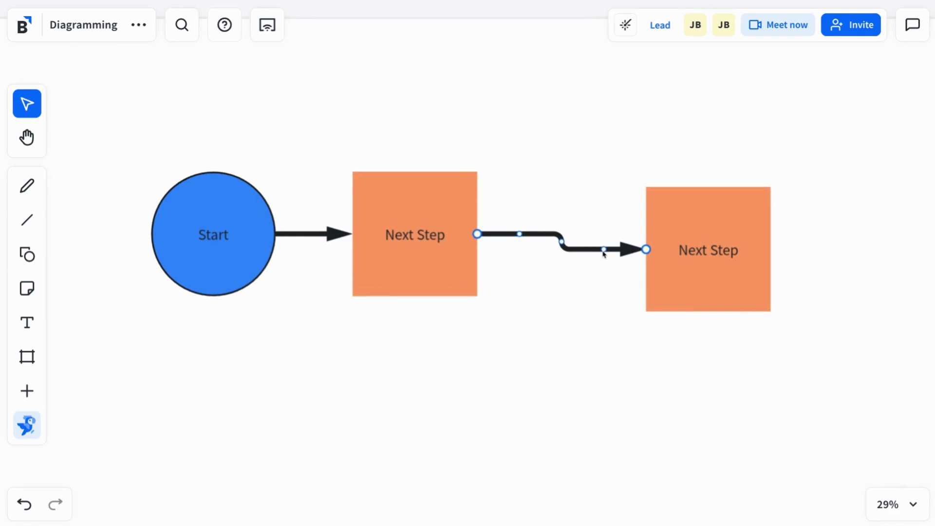
scroll(604, 252, "up", 2)
left_click(498, 307)
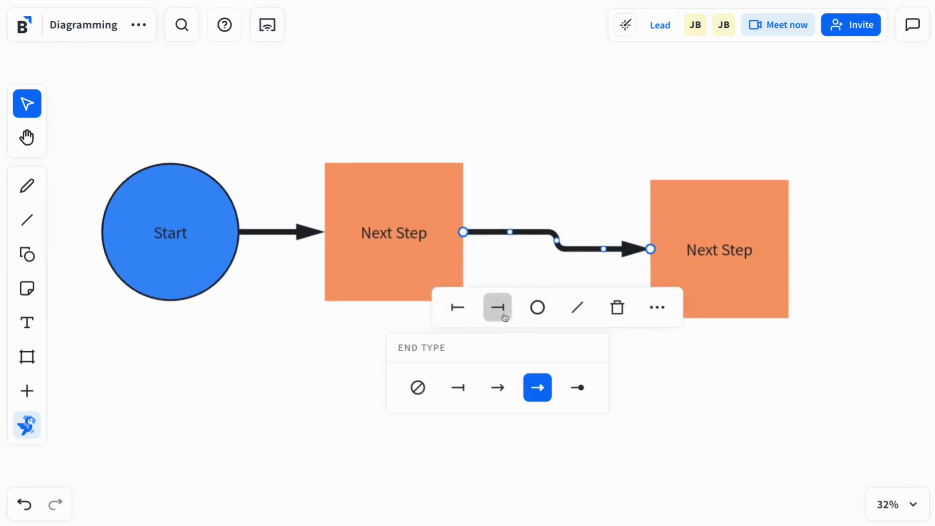
left_click(499, 388)
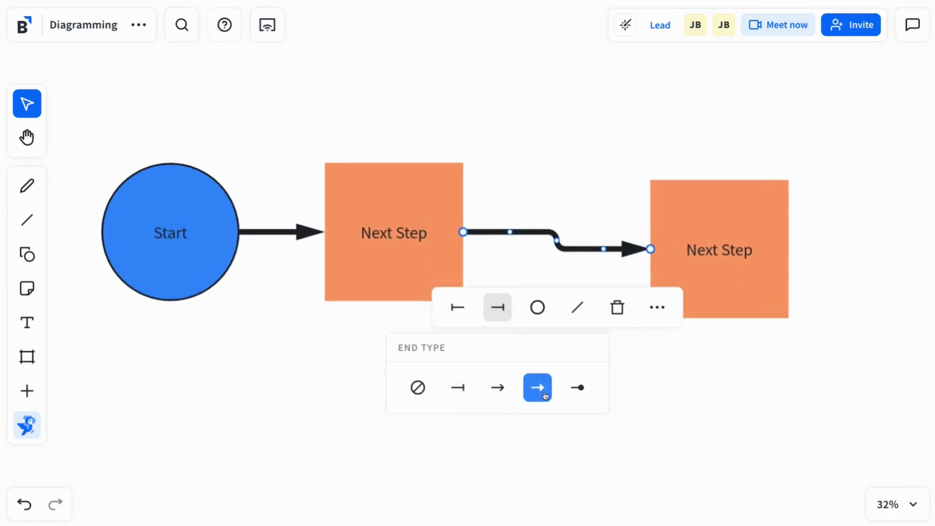
left_click(549, 308)
left_click(543, 422)
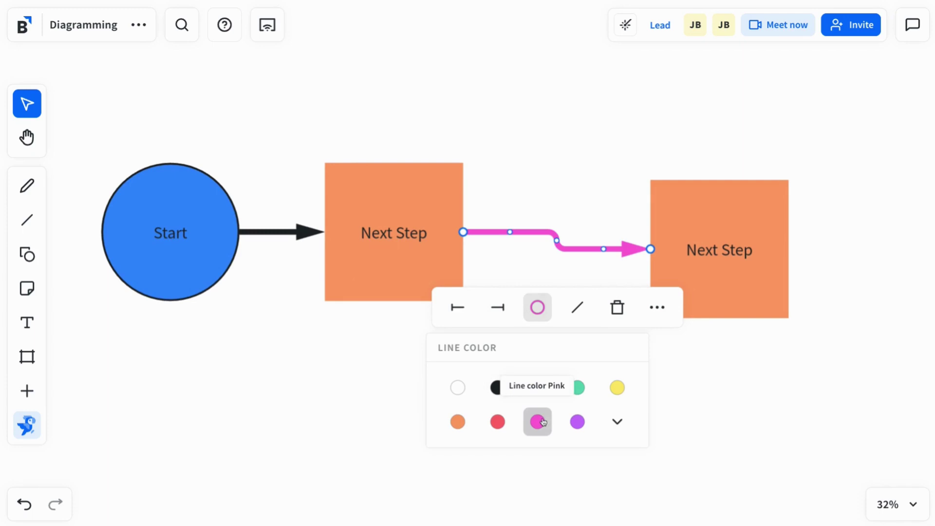
Change the connector's line routing and drag the elbow's vertical run further right
left_click(577, 307)
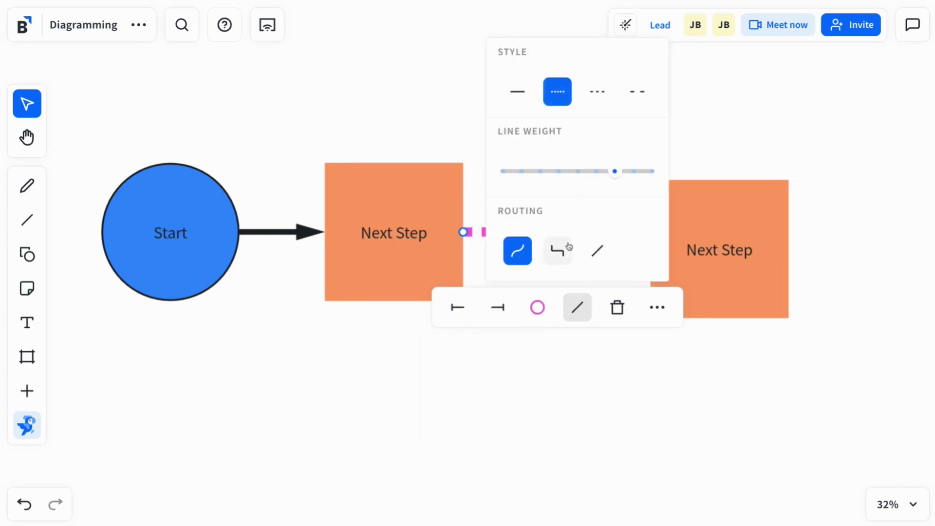
left_click(560, 409)
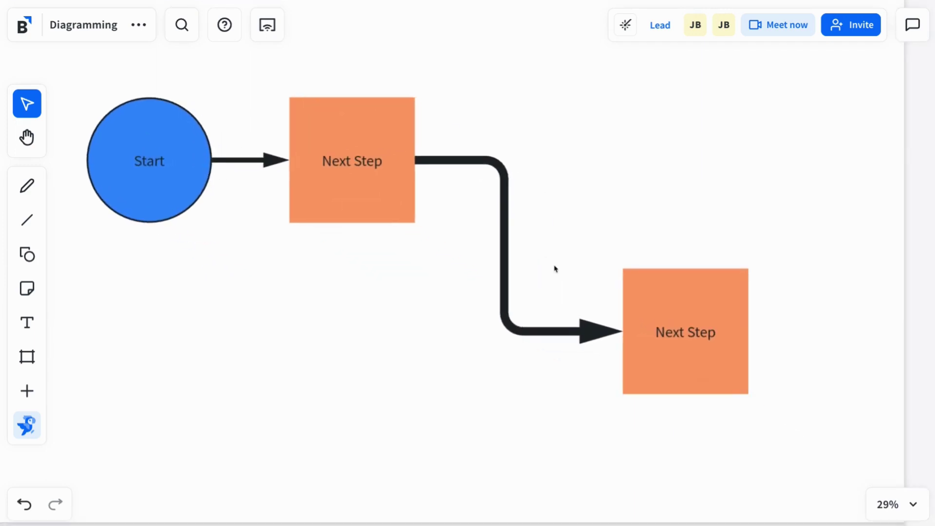
left_click(505, 277)
left_click_drag(506, 247, 438, 248)
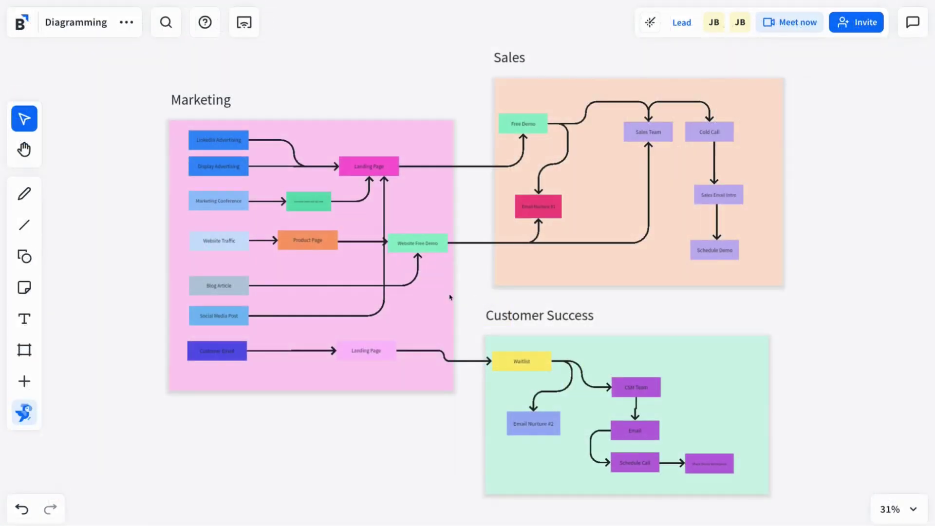
Drag the Marketing frame slightly left and down, then zoom in and out to check its connectors
left_click(435, 292)
left_click_drag(434, 292, 388, 309)
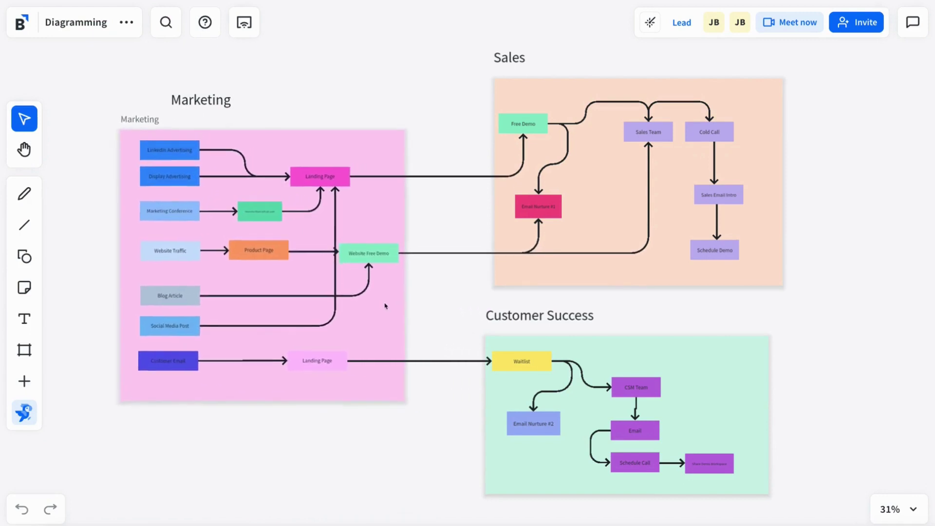
left_click(431, 309)
scroll(434, 308, "down", 1)
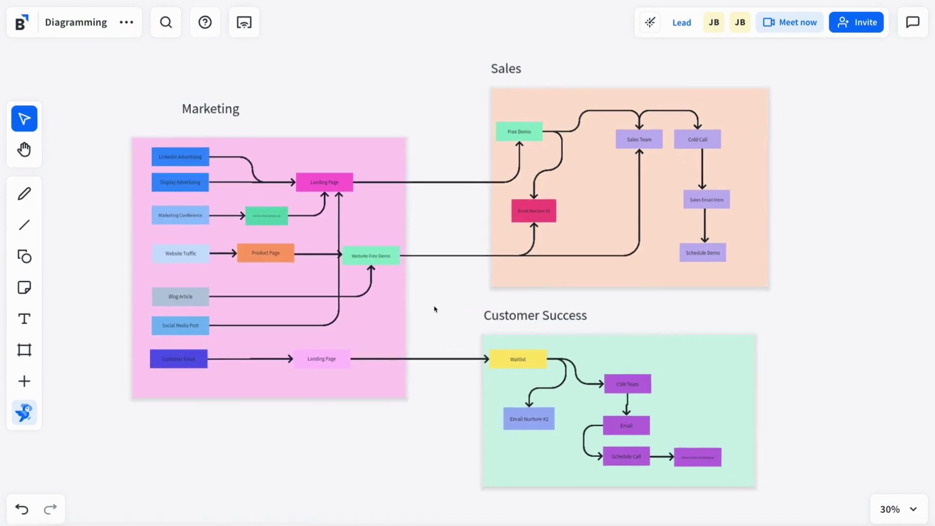
left_click(405, 168)
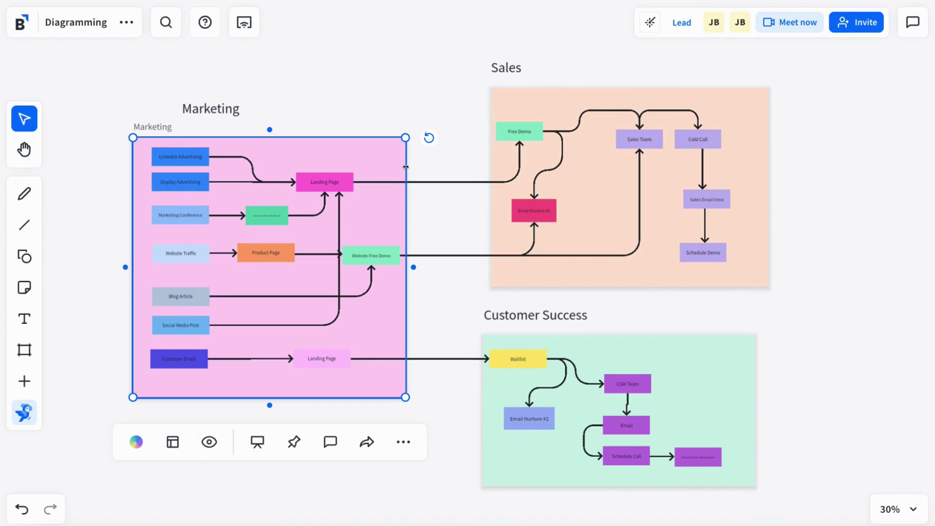
scroll(405, 167, "up", 6)
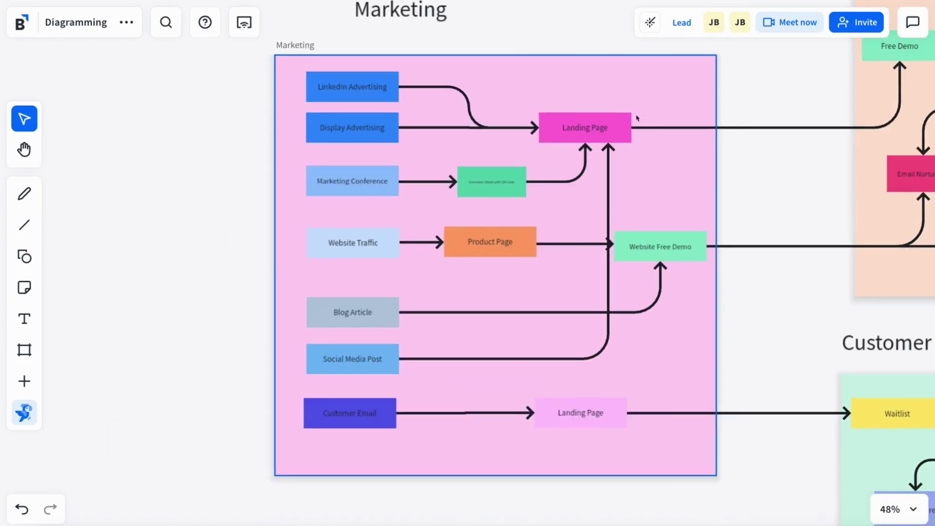
scroll(423, 131, "up", 3)
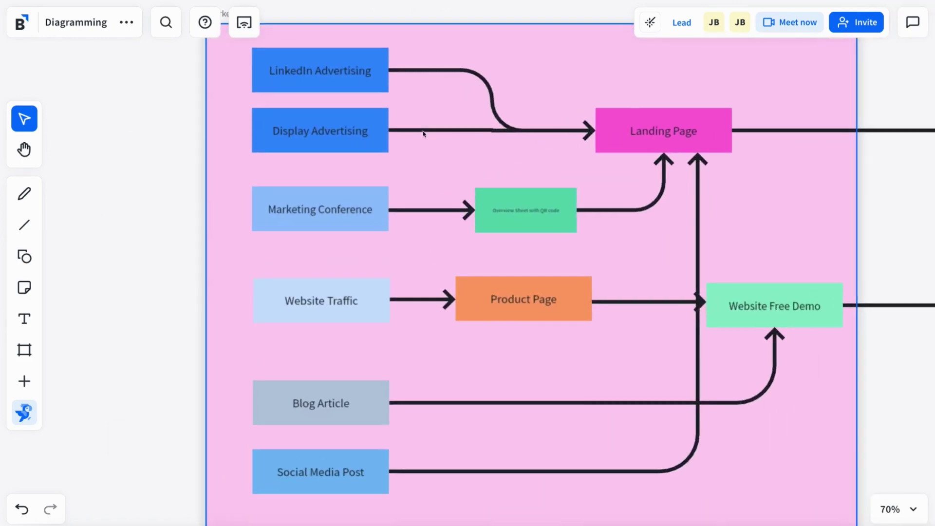
scroll(678, 284, "down", 1)
scroll(678, 284, "down", 3)
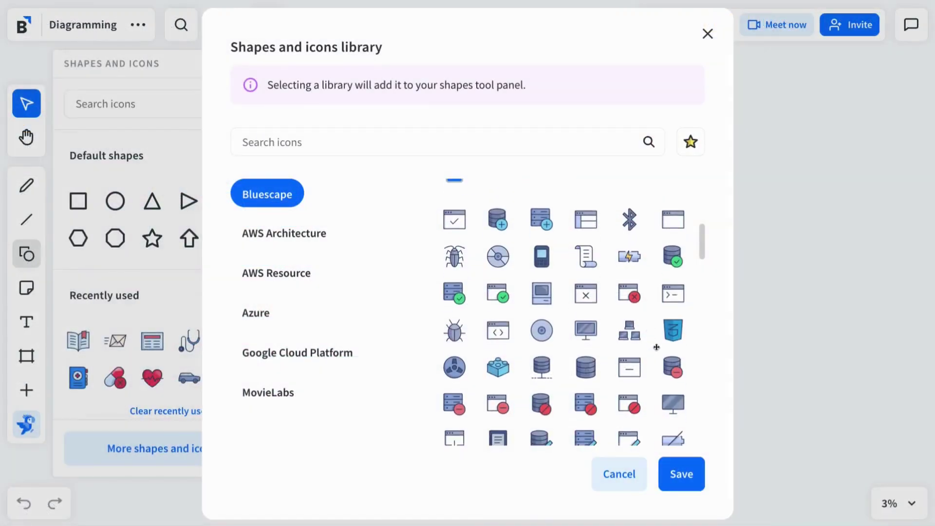
Switch the icon library to AWS Architecture and expand the App Integration and Business-Applications icon groups
scroll(657, 347, "down", 5)
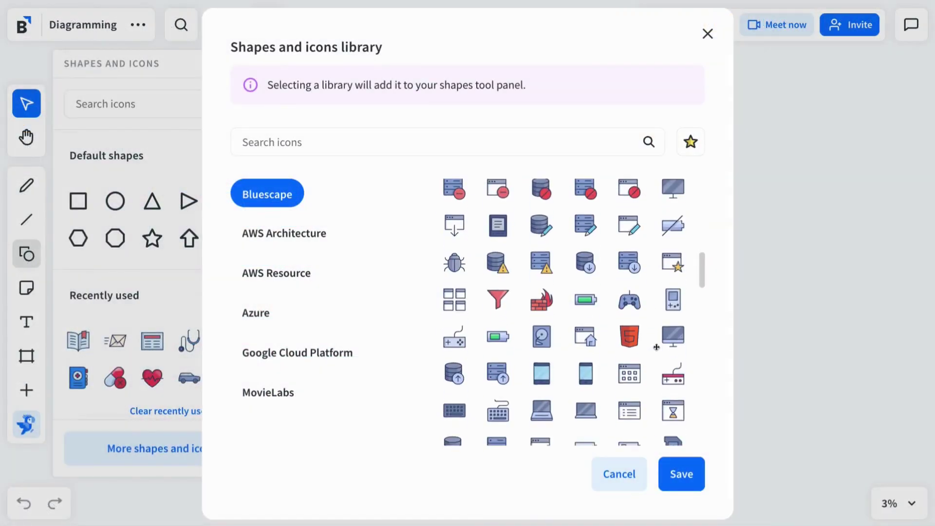
scroll(660, 349, "down", 4)
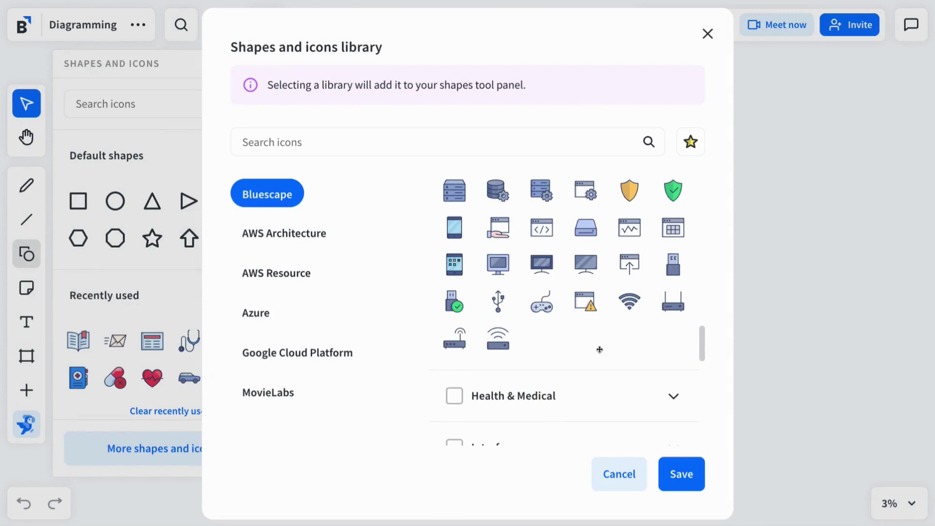
left_click(295, 236)
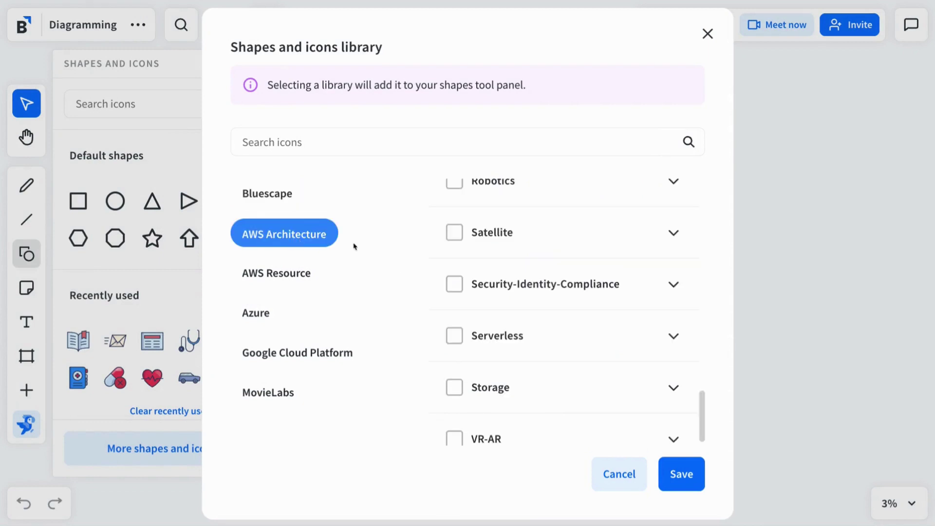
scroll(628, 320, "up", 20)
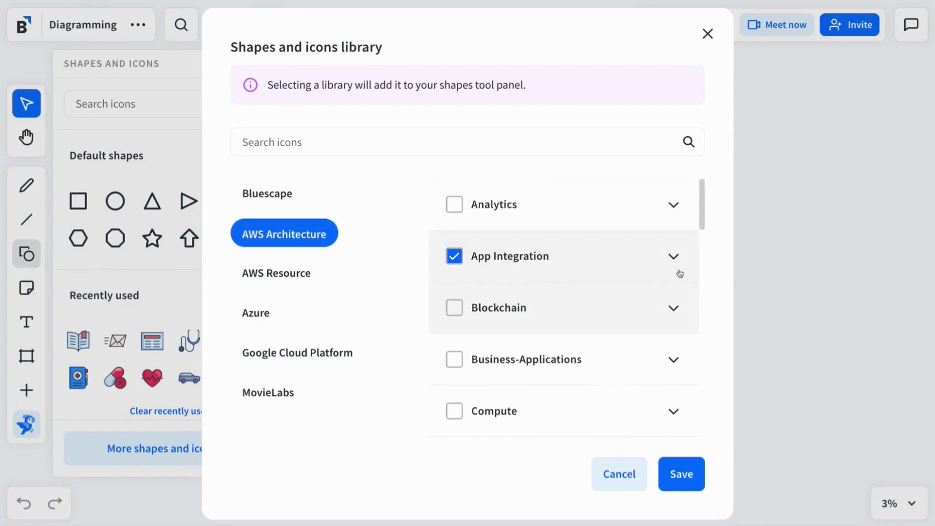
left_click(680, 273)
scroll(677, 273, "down", 2)
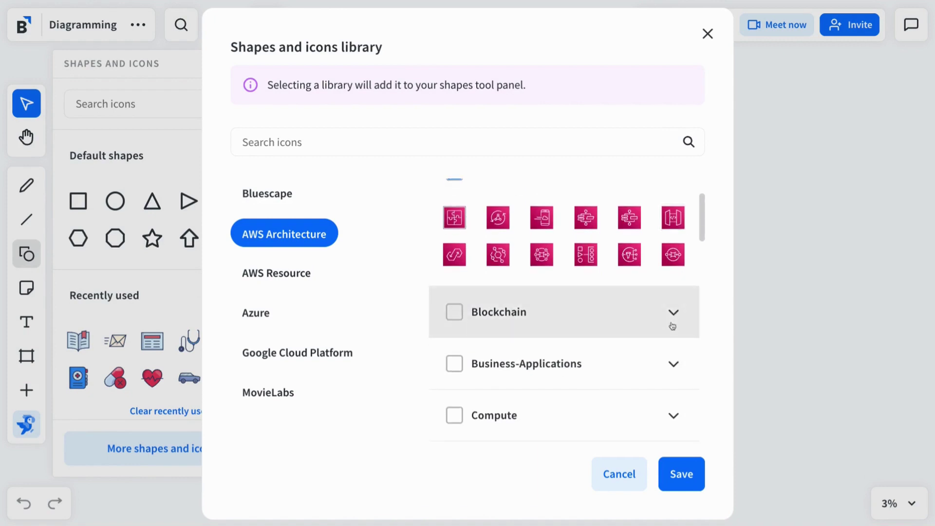
scroll(670, 365, "up", 1)
left_click(670, 399)
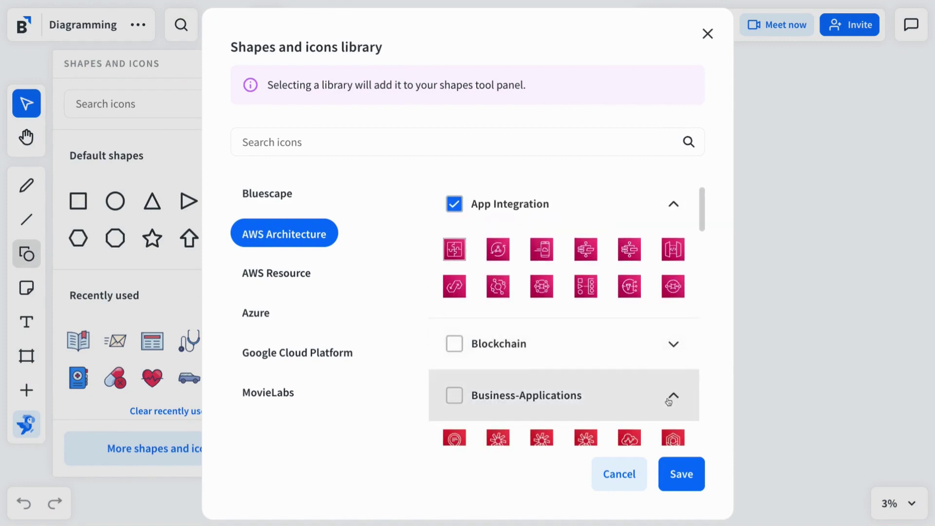
scroll(669, 401, "down", 5)
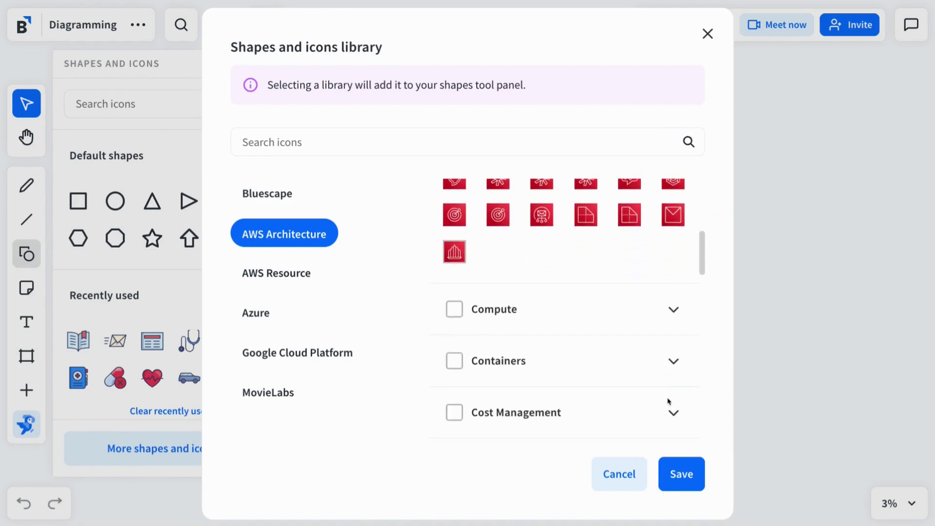
scroll(669, 400, "down", 2)
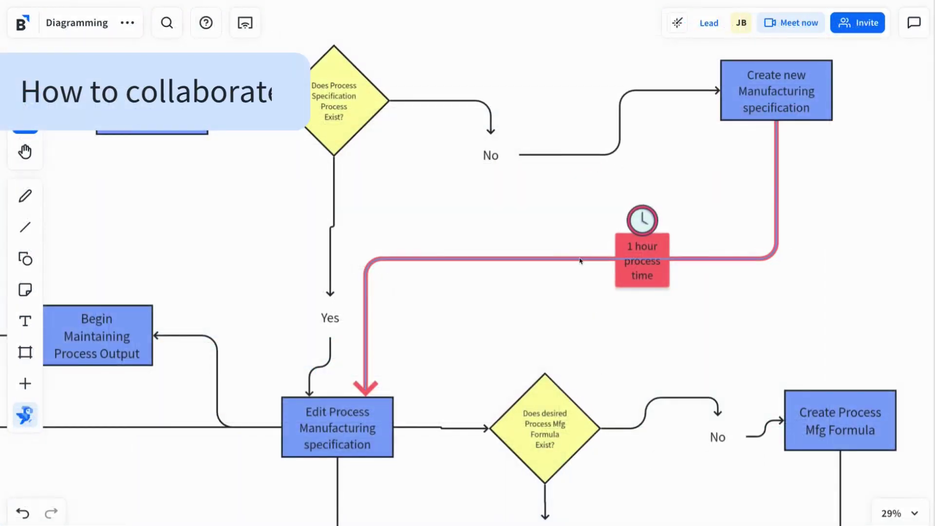
left_click(580, 260)
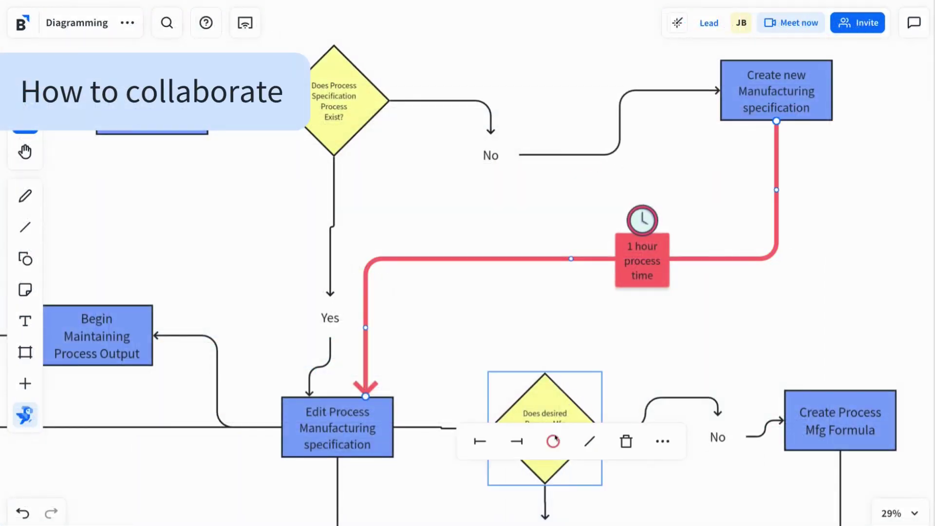
left_click(553, 444)
left_click(589, 442)
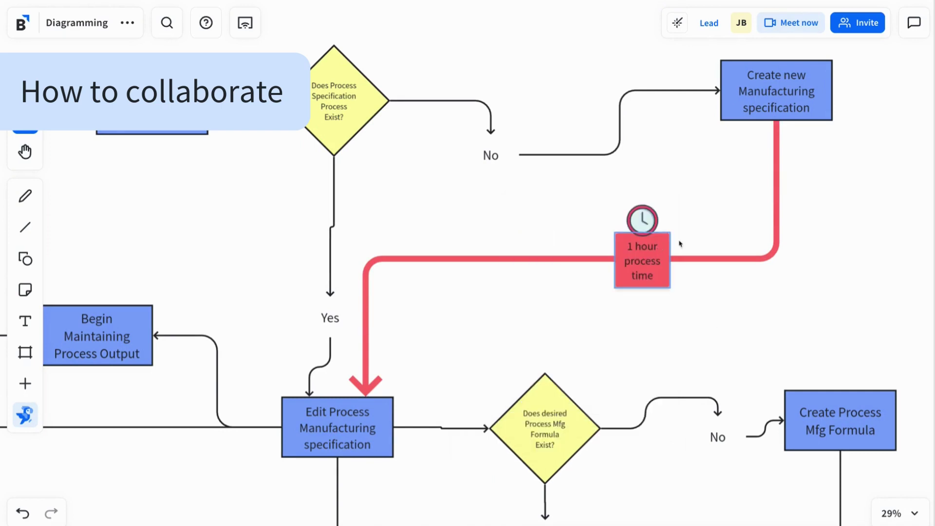
scroll(753, 245, "up", 2)
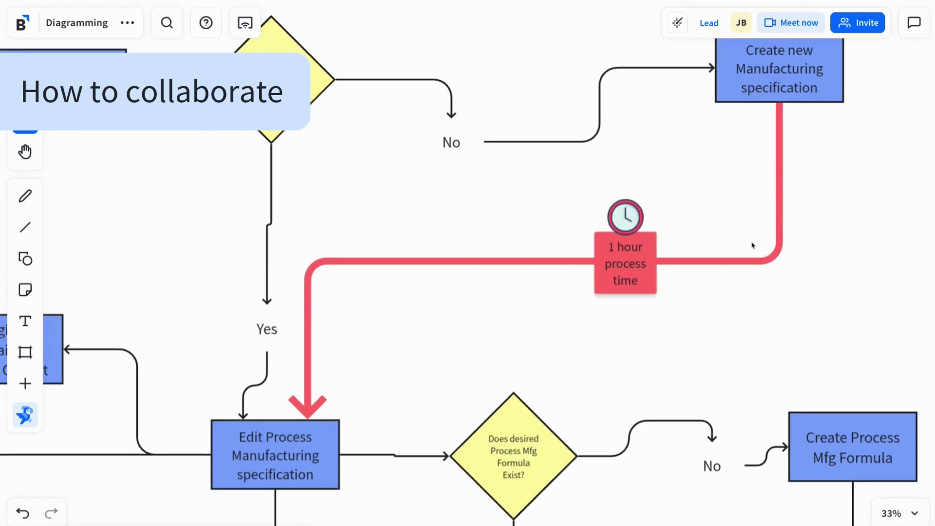
Post a comment on the 1 hour process time box, mentioning a teammate and flagging it for cost optimization
left_click(705, 339)
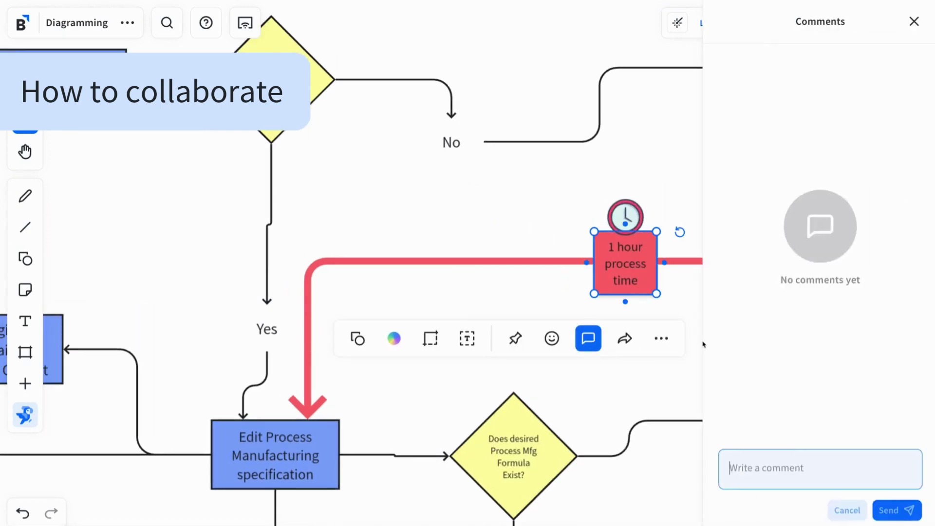
type("@sh")
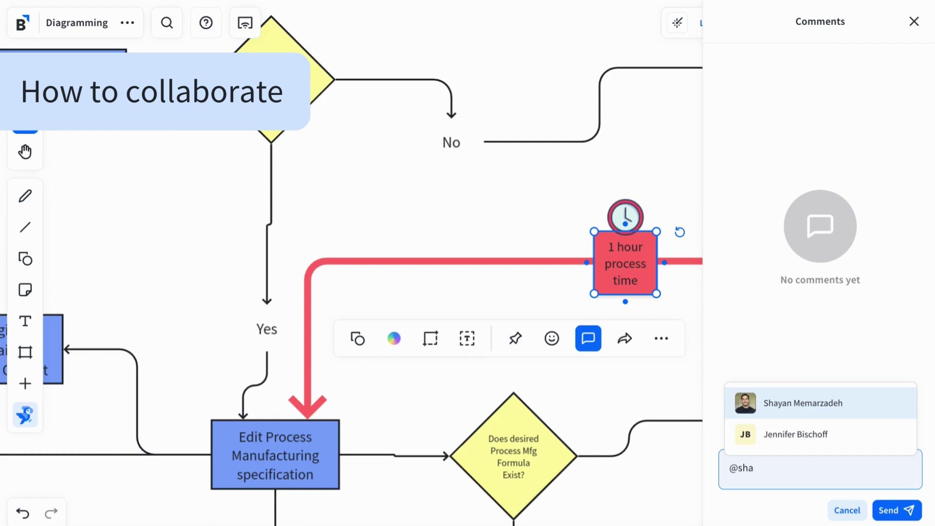
type("a")
key("Return")
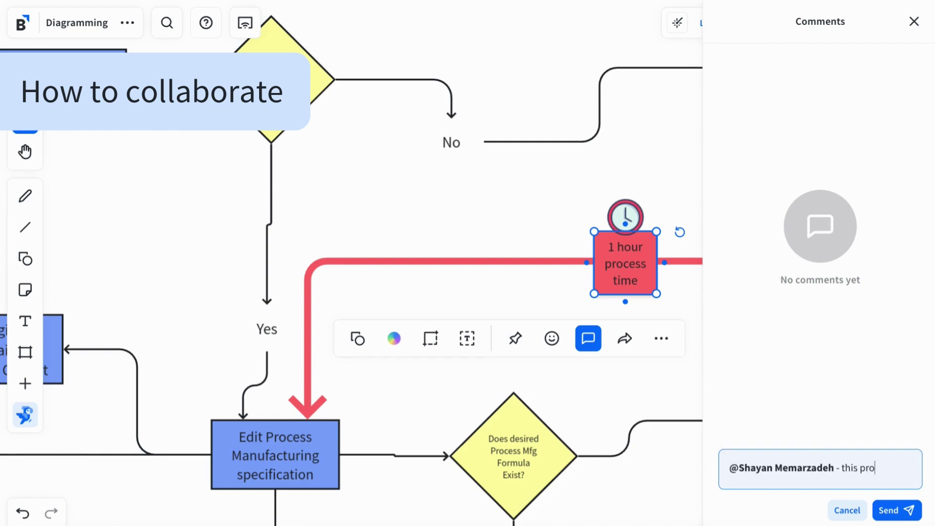
type("- this process is currently taking an hour.")
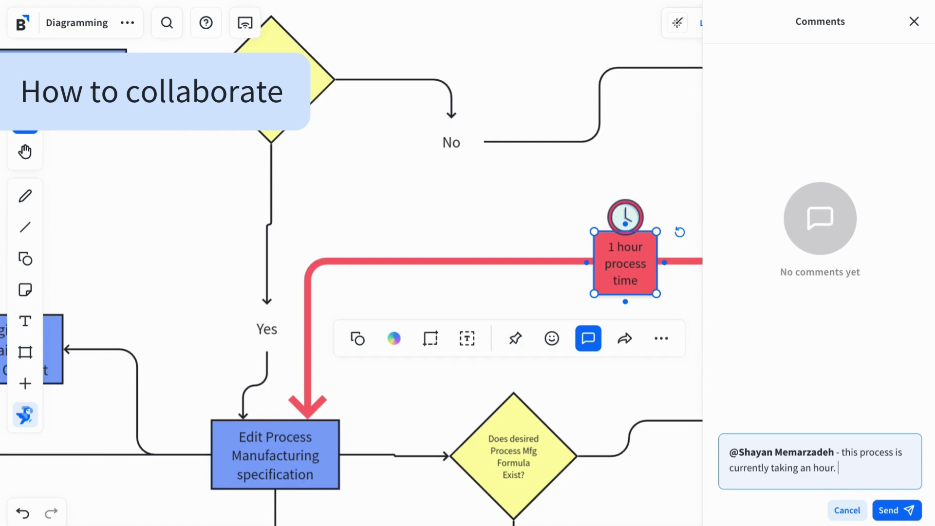
type("area to optimize for cost savings.")
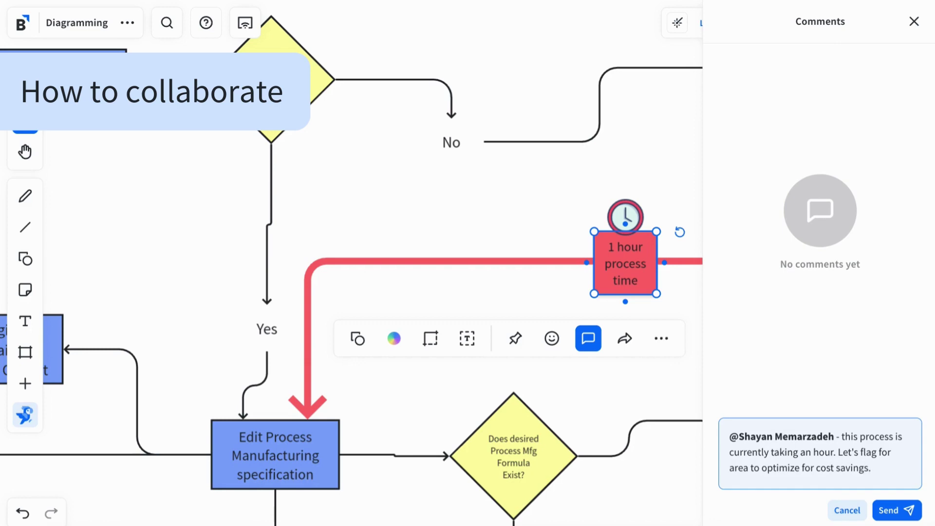
key("Return")
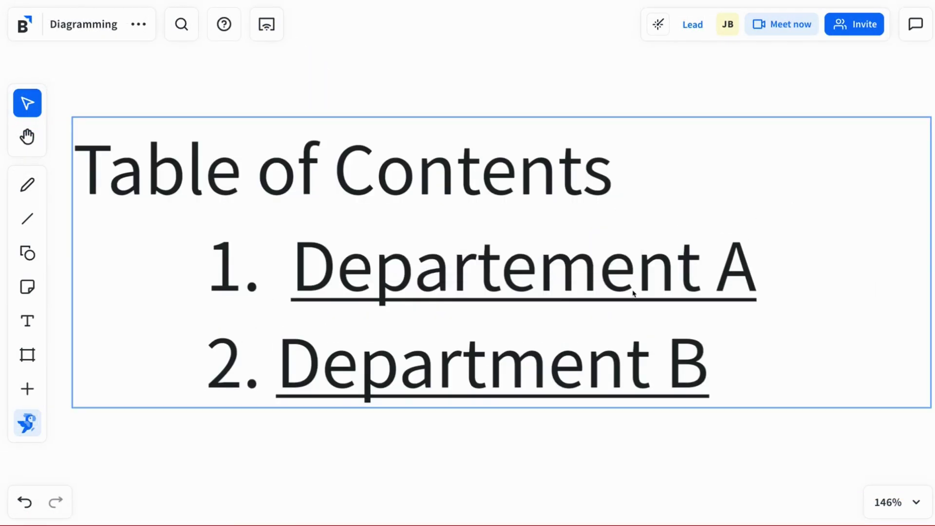
Follow the Table of Contents link to its flowchart section, draw a laser trail, and return
left_click(624, 281)
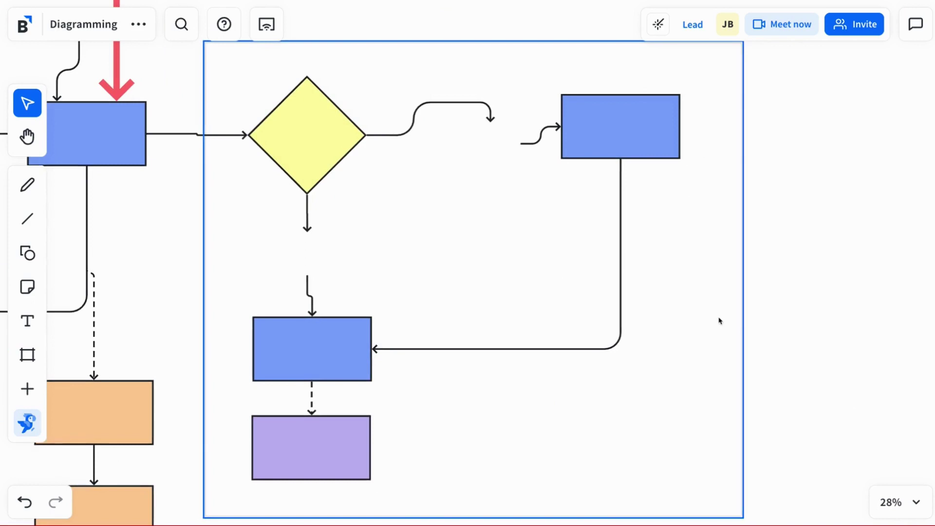
left_click(720, 320)
scroll(486, 259, "down", 3)
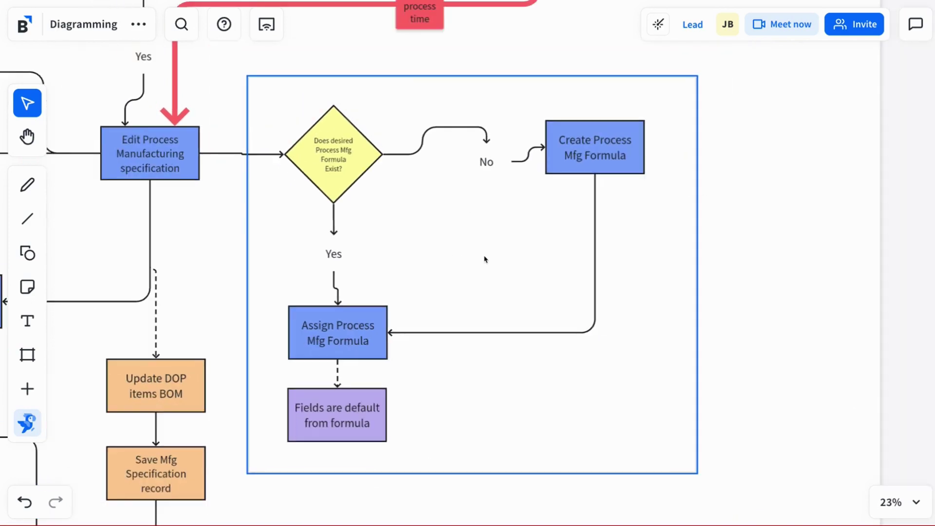
left_click_drag(712, 101, 769, 344)
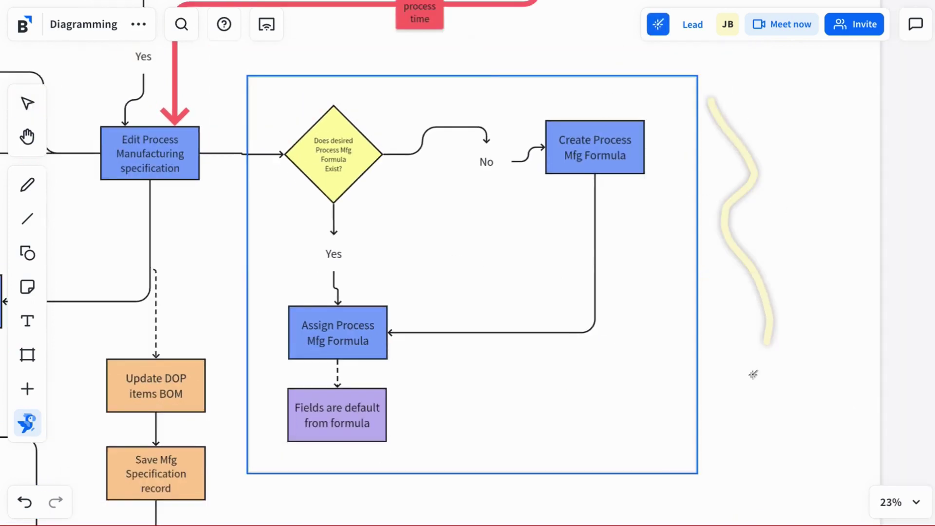
left_click(470, 54)
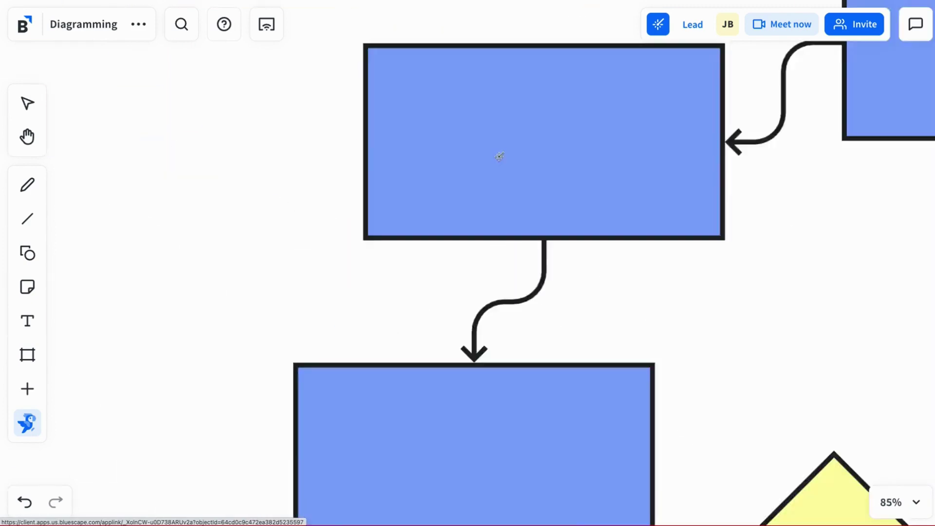
left_click(443, 384)
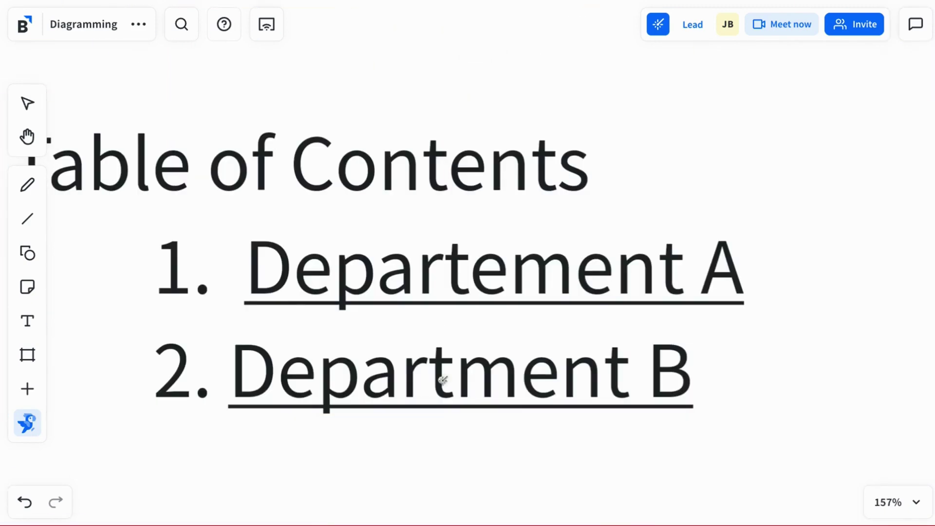
Follow the contents link again and circle the batch size section with the laser pointer
left_click(658, 30)
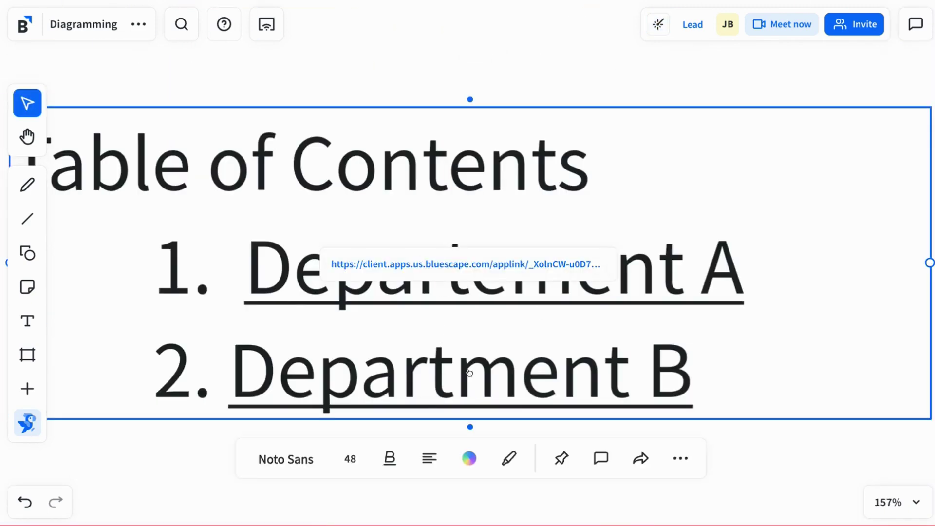
left_click(474, 265)
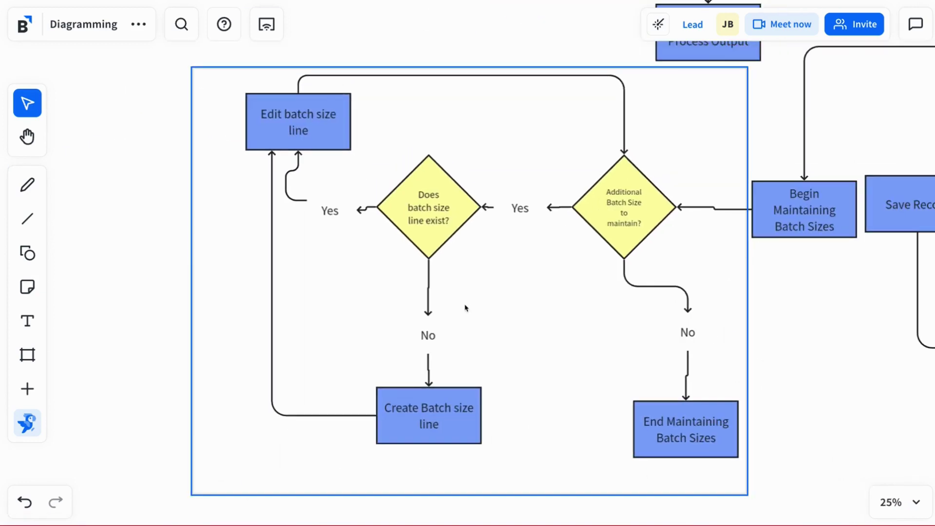
left_click(658, 24)
mouse_move(616, 161)
left_mouse_down()
mouse_move(287, 265)
mouse_move(620, 129)
left_mouse_up()
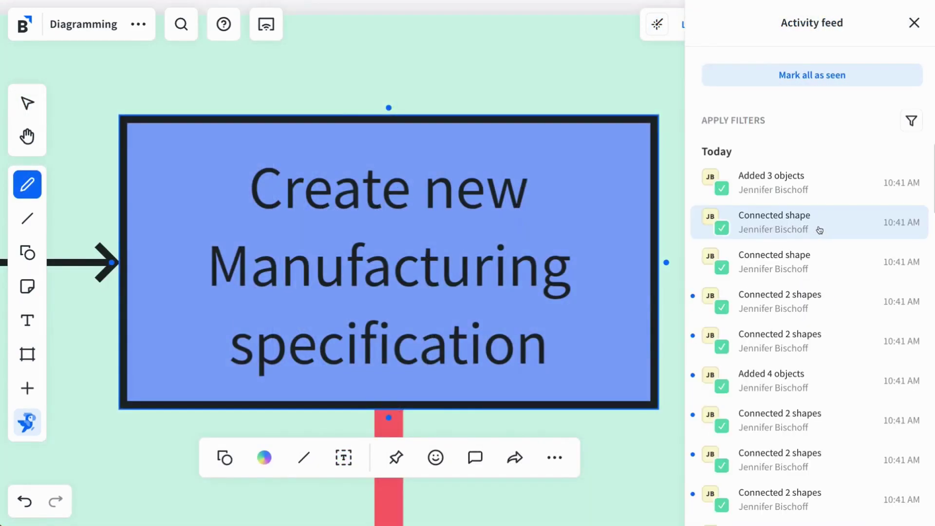
Jump to the connected shapes and the decision diamond via the activity feed entries
left_click(797, 228)
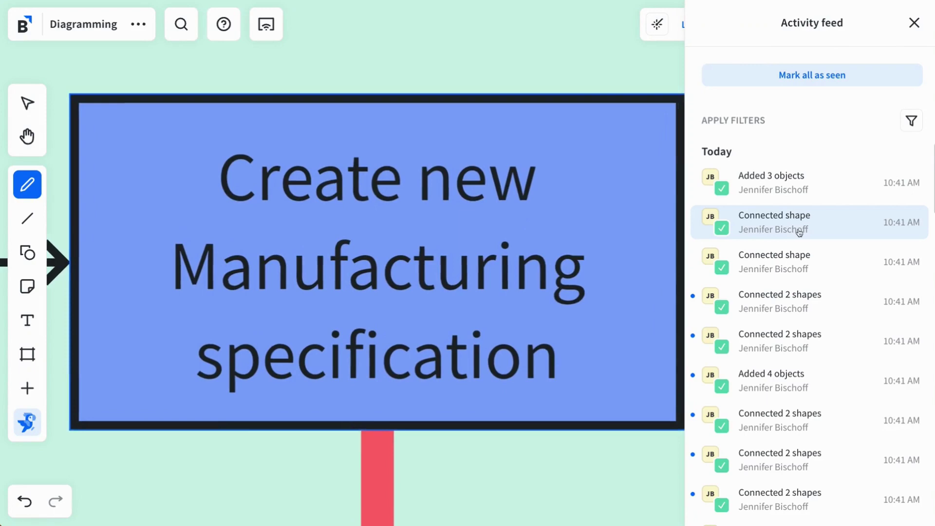
left_click(789, 264)
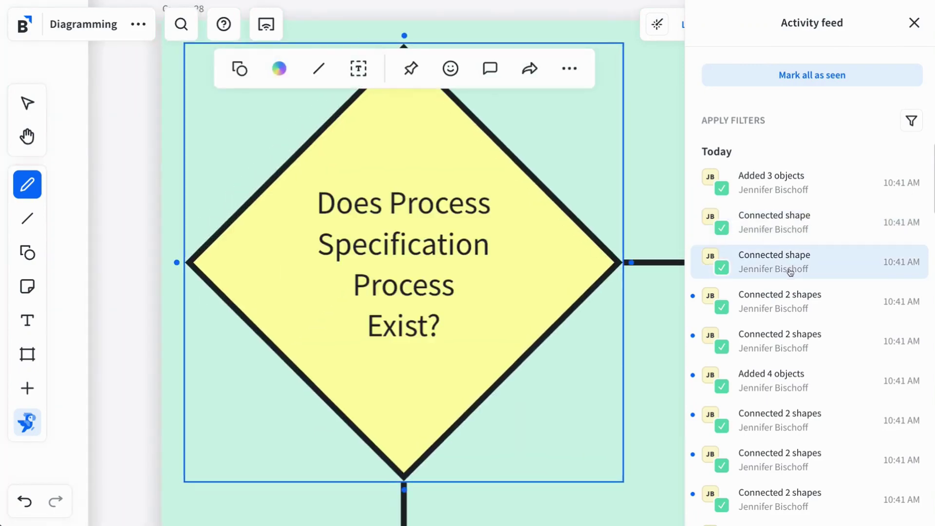
left_click(795, 302)
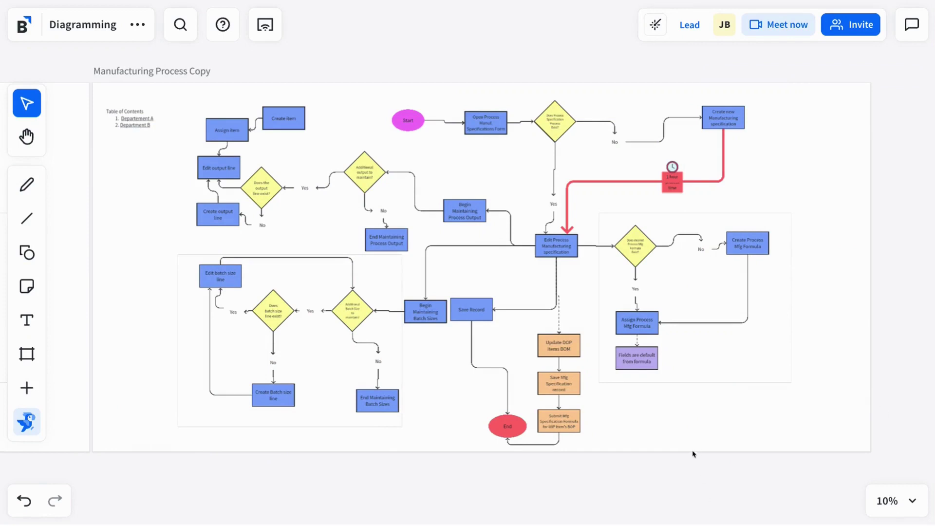
Duplicate the Manufacturing Process Copy canvas to create Manufacturing Process Copy 2
left_click(693, 453)
left_click(628, 135)
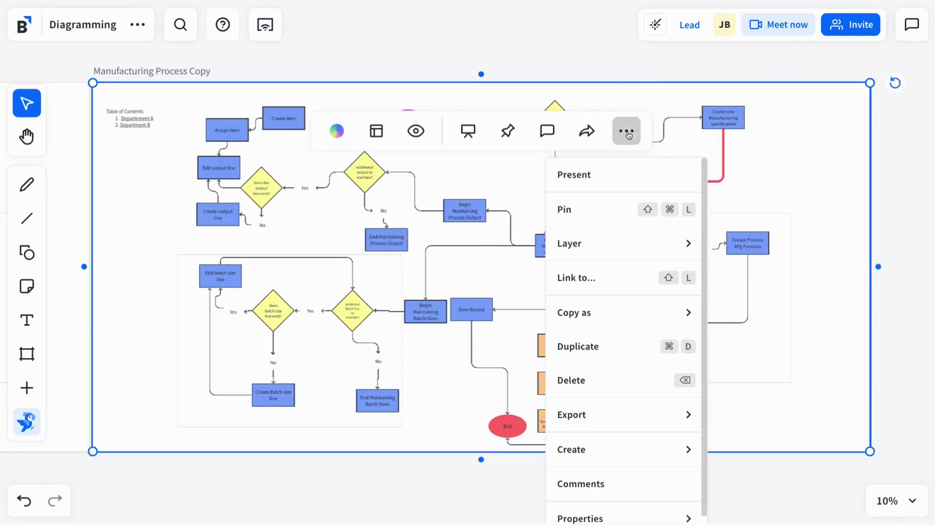
left_click(573, 346)
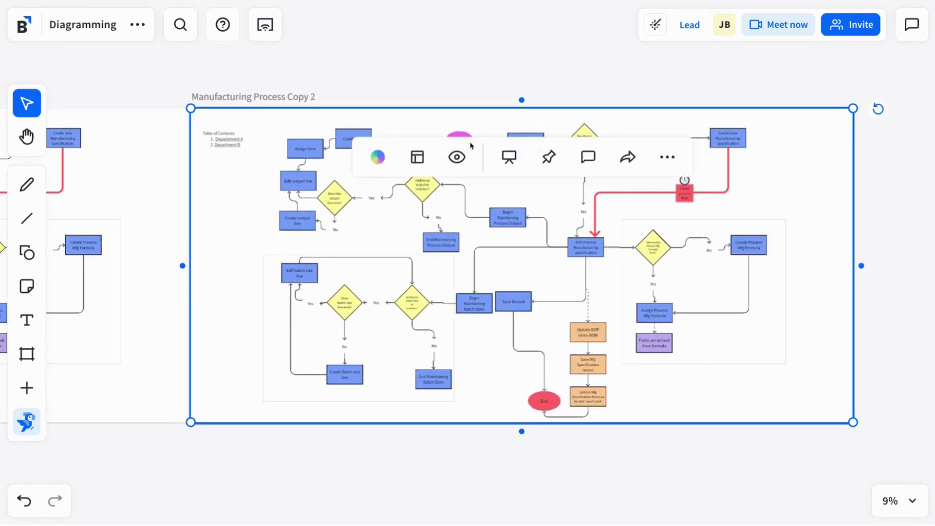
Marquee-select the top section from the diamond to the Create new box and duplicate it with Ctrl+D
scroll(789, 146, "up", 5)
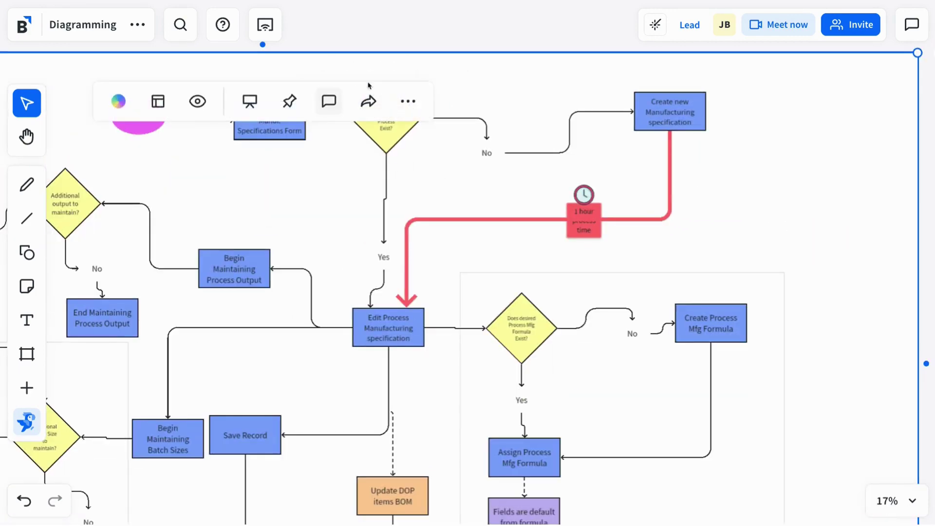
scroll(340, 198, "down", 3)
scroll(347, 150, "up", 4)
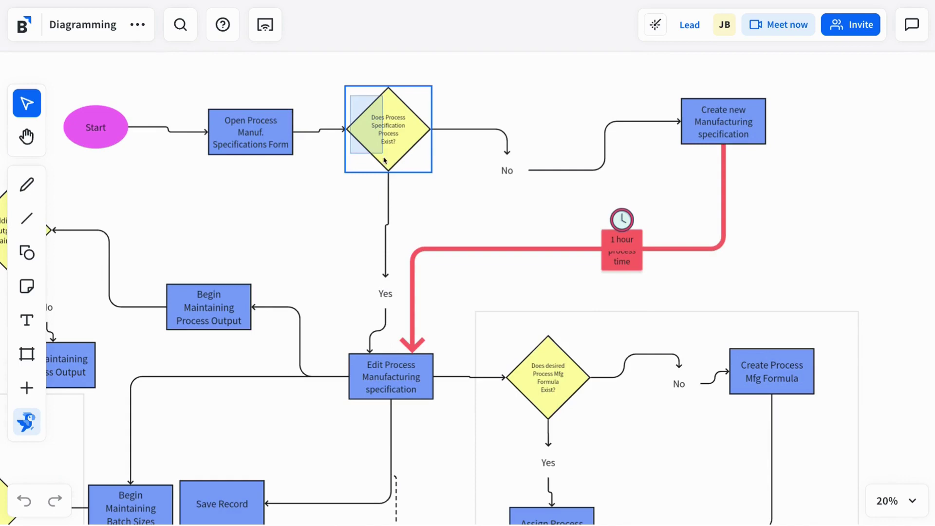
left_click_drag(350, 96, 789, 273)
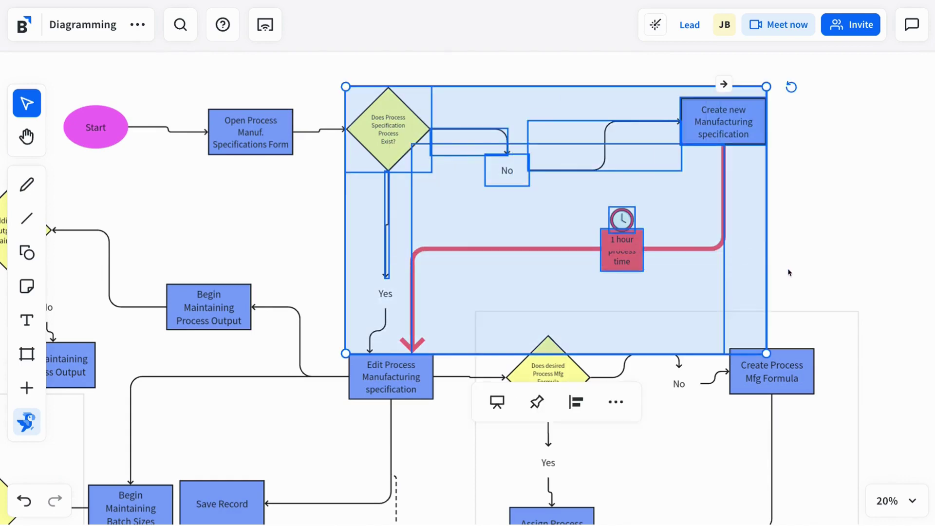
key("ctrl+d")
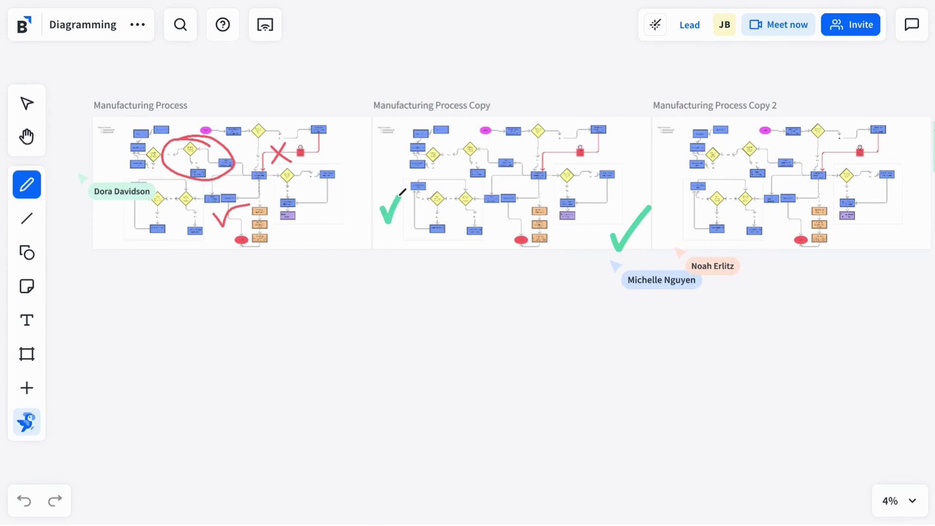
Pan and zoom to the template area with the AWS Icon Library and Business Process swimlane
left_click_drag(807, 303, 671, 301)
scroll(671, 301, "up", 2)
left_click_drag(259, 381, 503, 413)
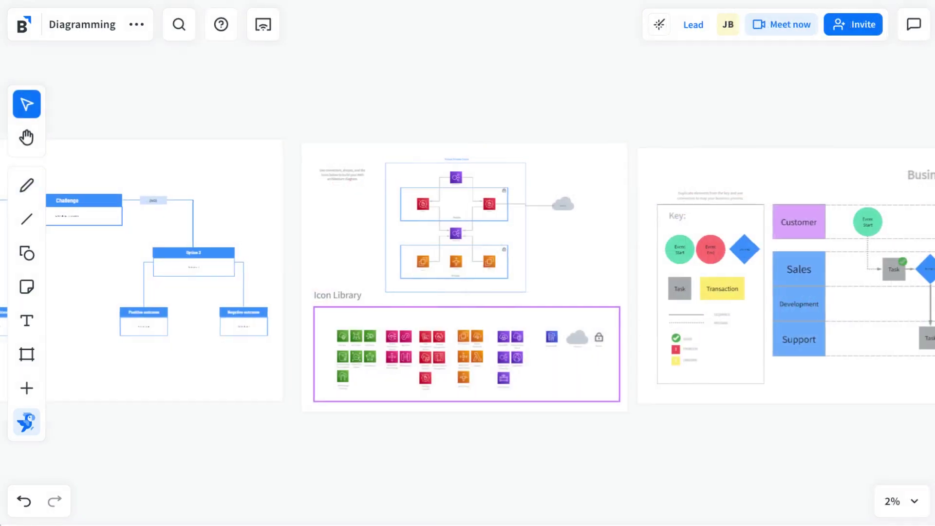